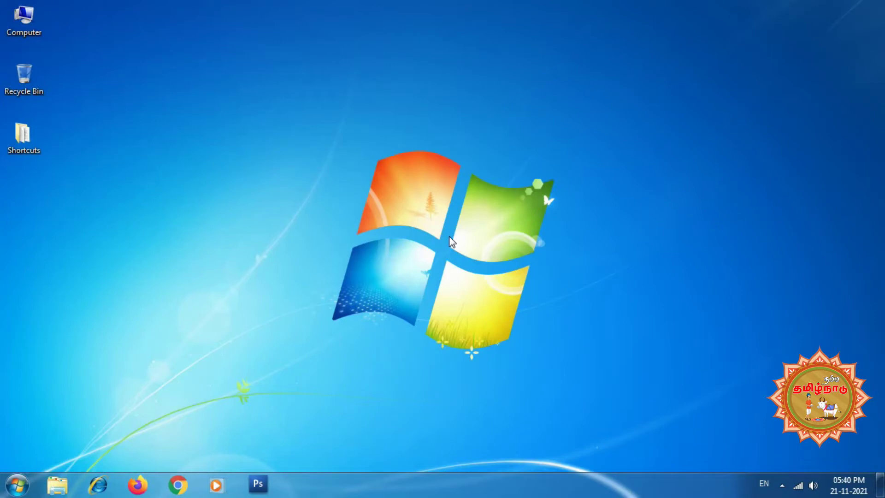
Launch Word from the Windows Run dialog and start a new blank document
key(super+r)
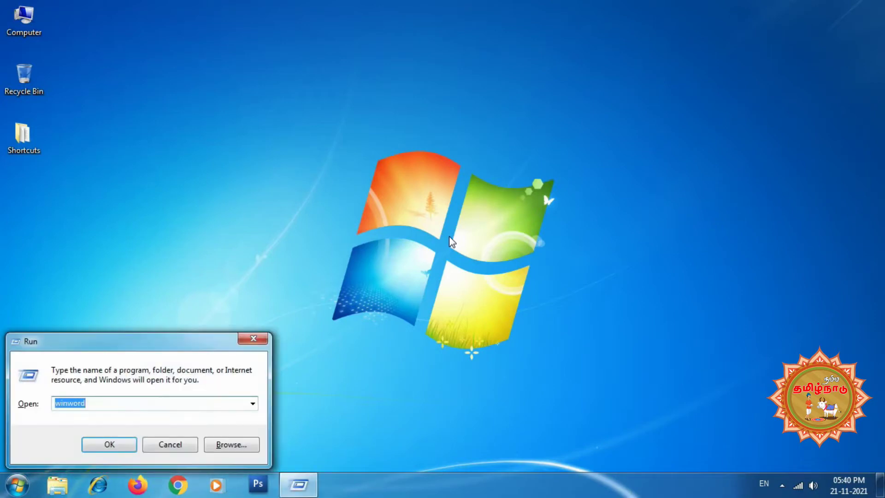
key(BackSpace)
text(wo)
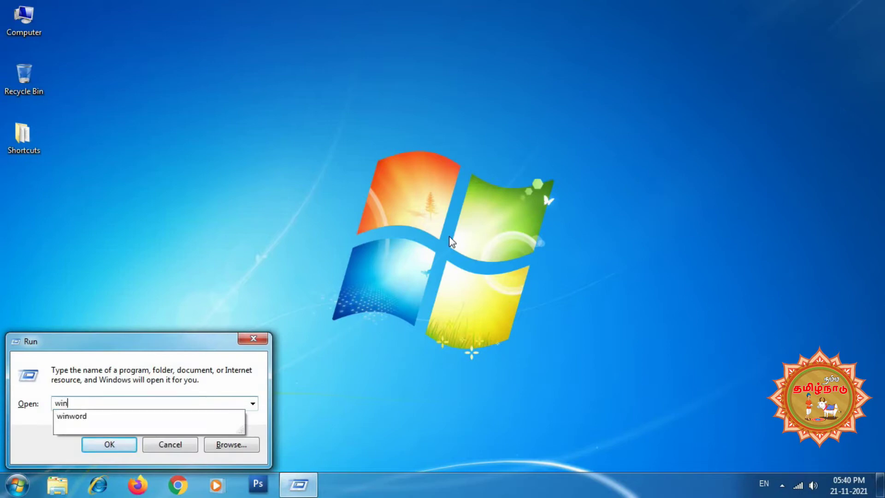
text(rd)
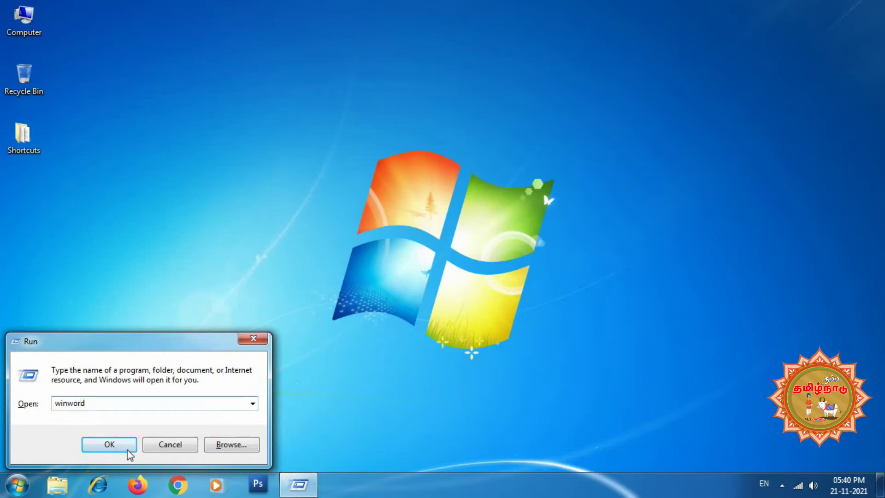
click(107, 446)
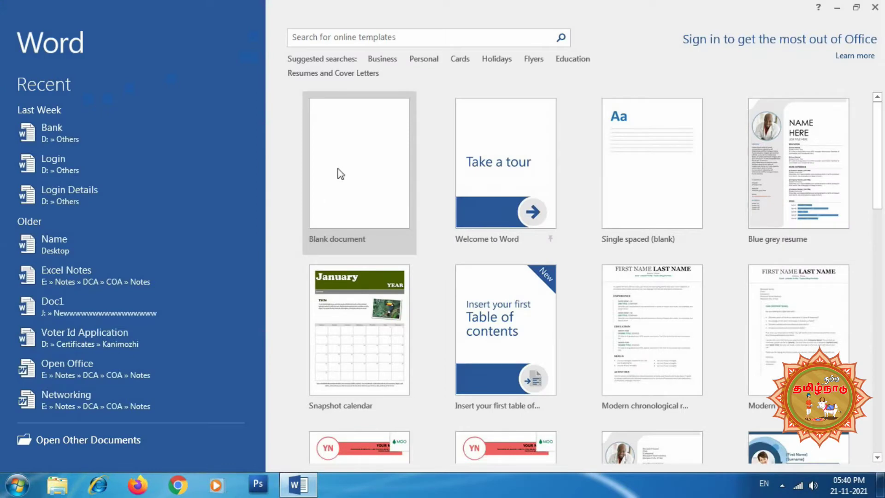
click(353, 182)
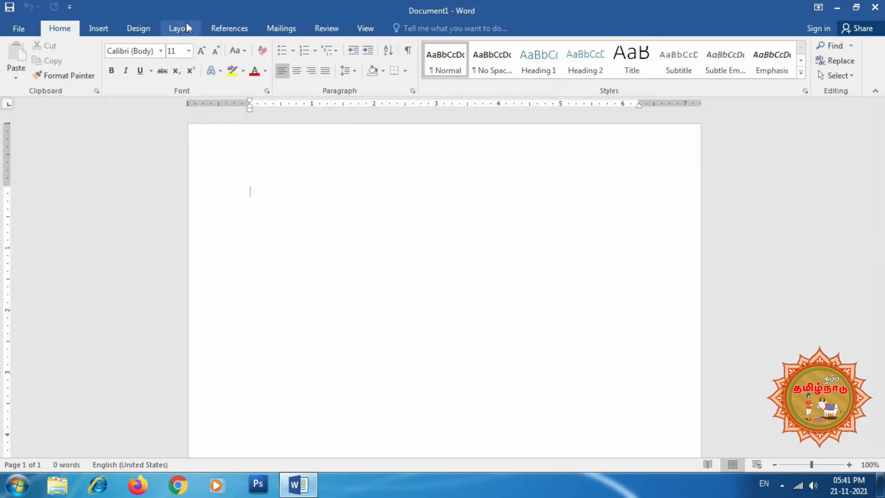
Bring up the Page Borders settings from the Design tab
click(147, 33)
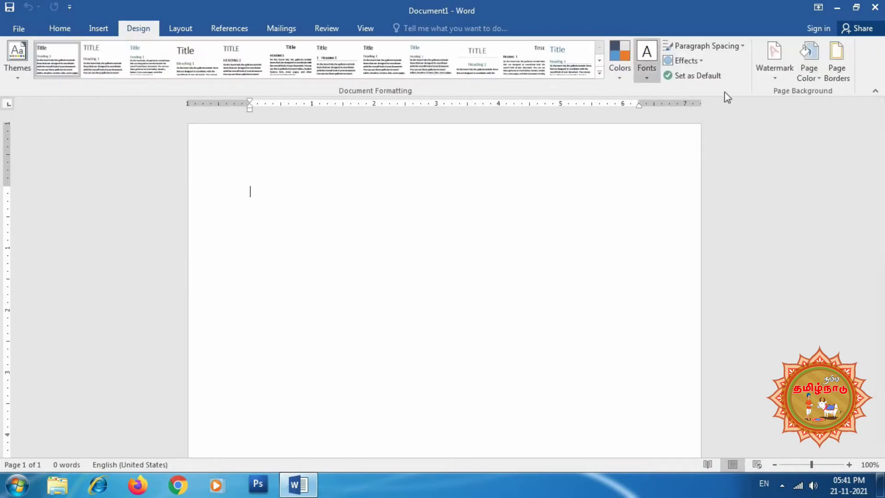
click(836, 63)
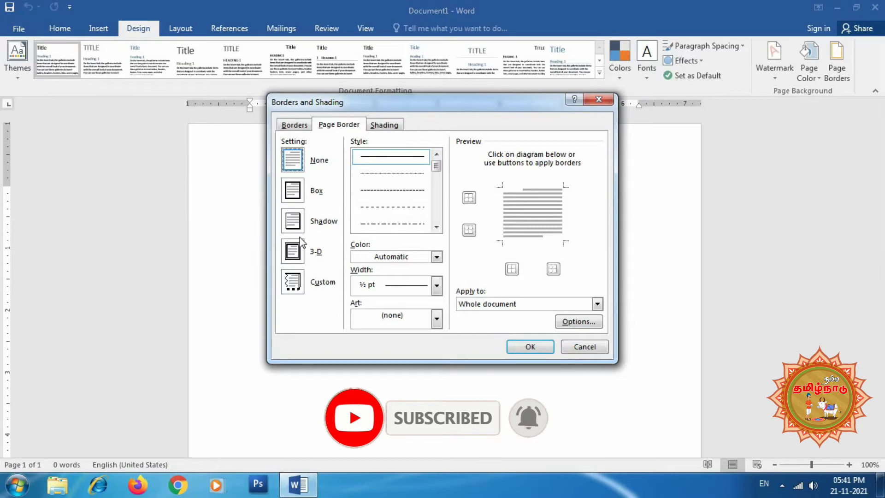
click(291, 196)
click(529, 348)
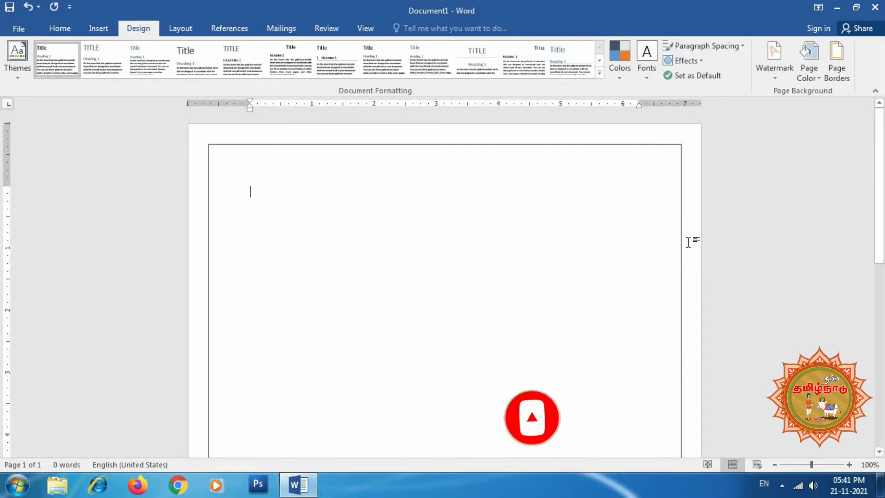
click(838, 74)
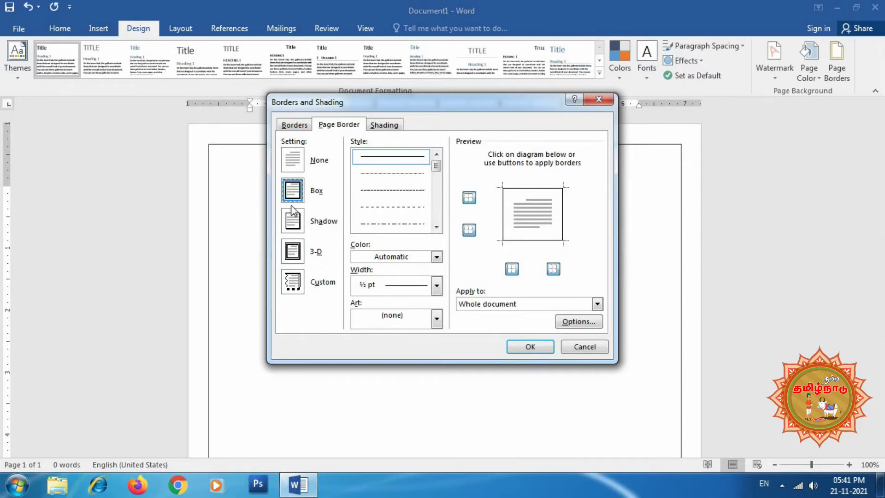
click(292, 159)
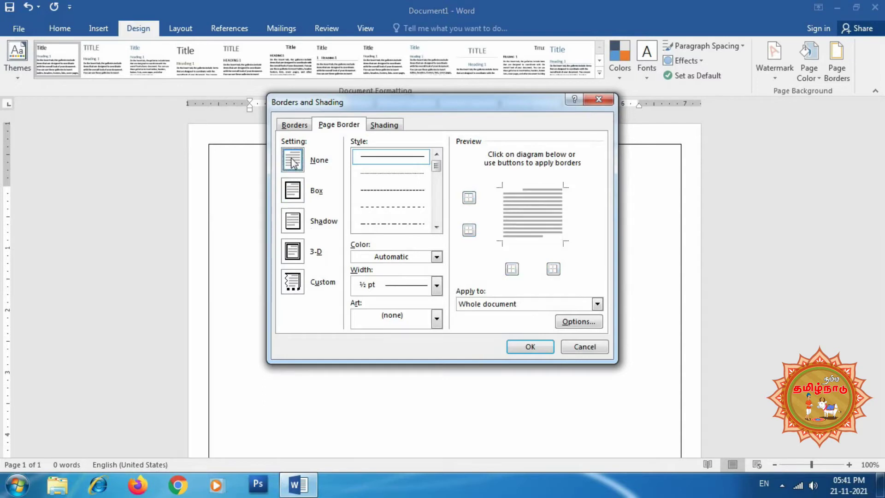
click(529, 347)
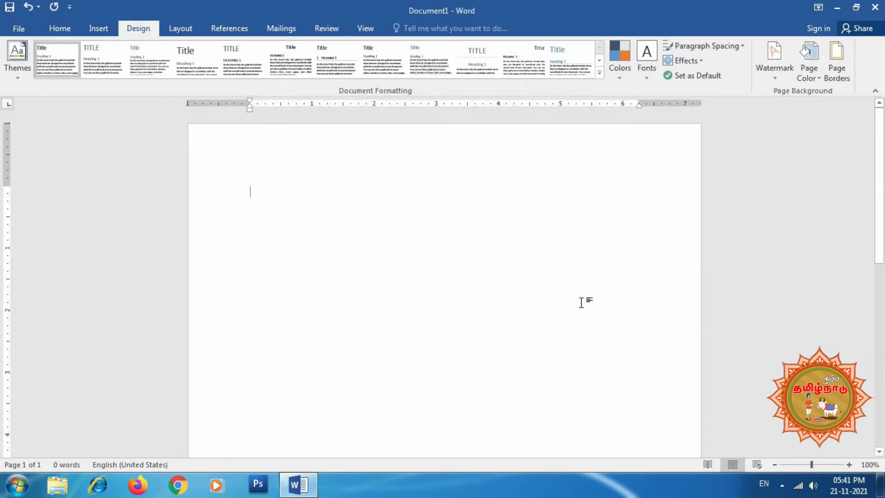
click(836, 66)
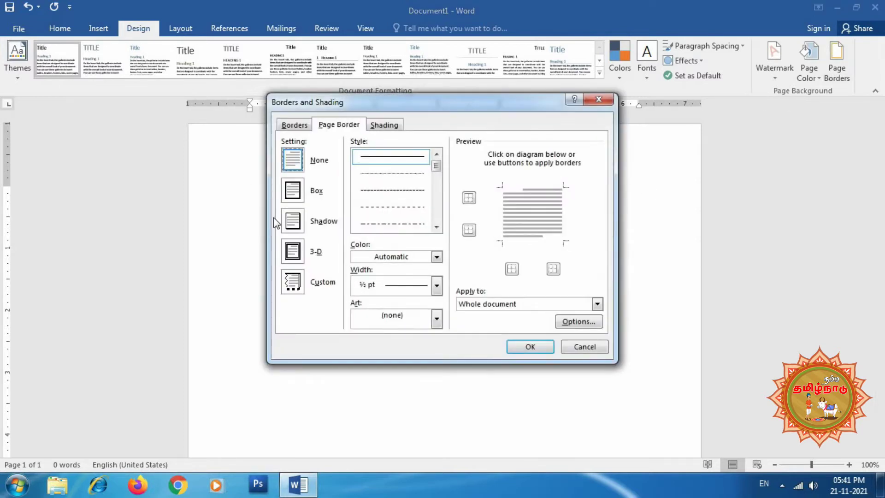
Apply a Box page border using the thick 3 pt solid line style
click(293, 191)
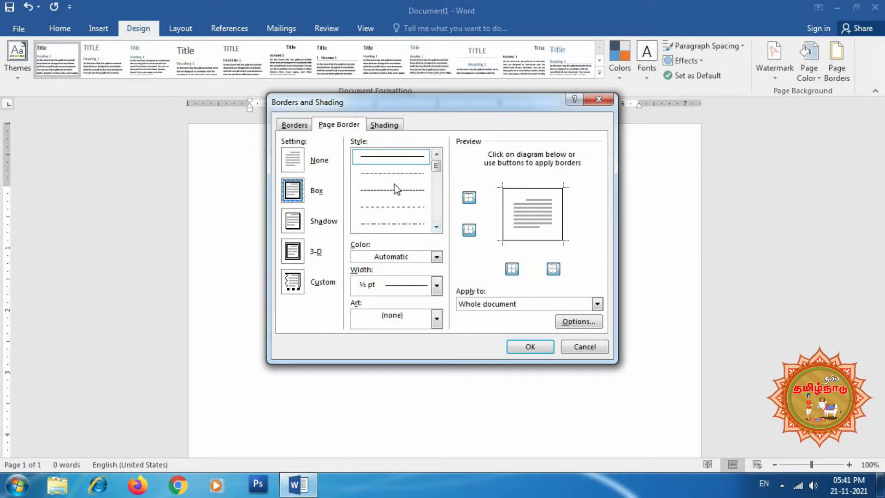
click(400, 208)
click(436, 227)
click(436, 227)
click(412, 224)
click(436, 226)
click(436, 226)
click(436, 227)
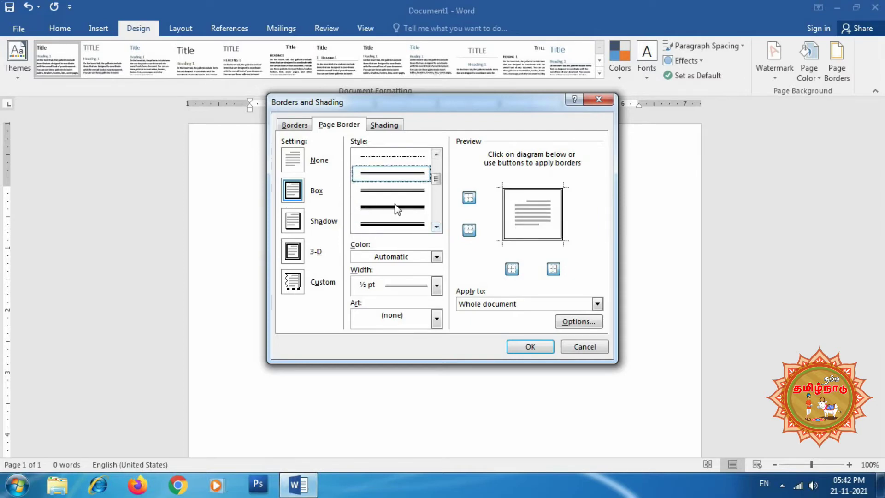
click(410, 213)
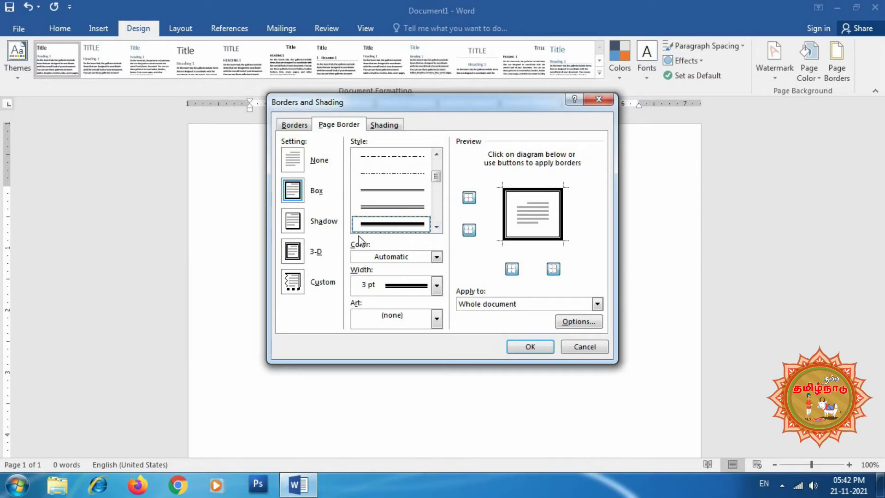
click(436, 226)
click(436, 227)
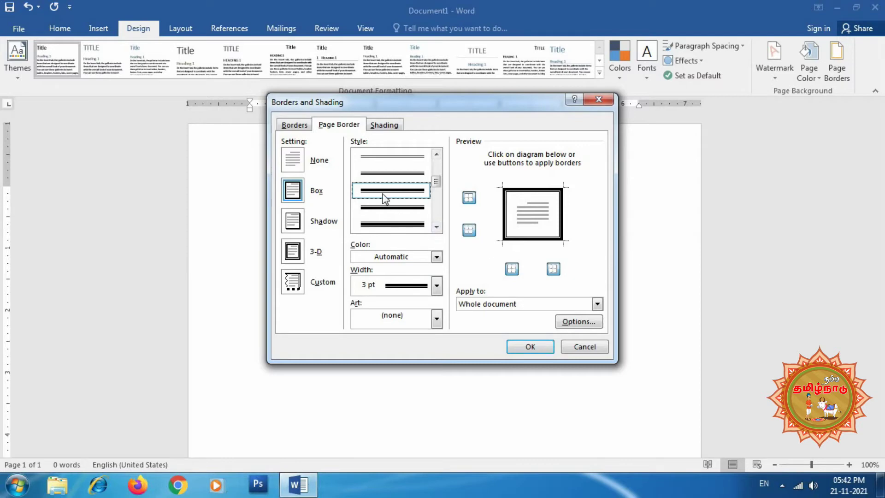
click(530, 348)
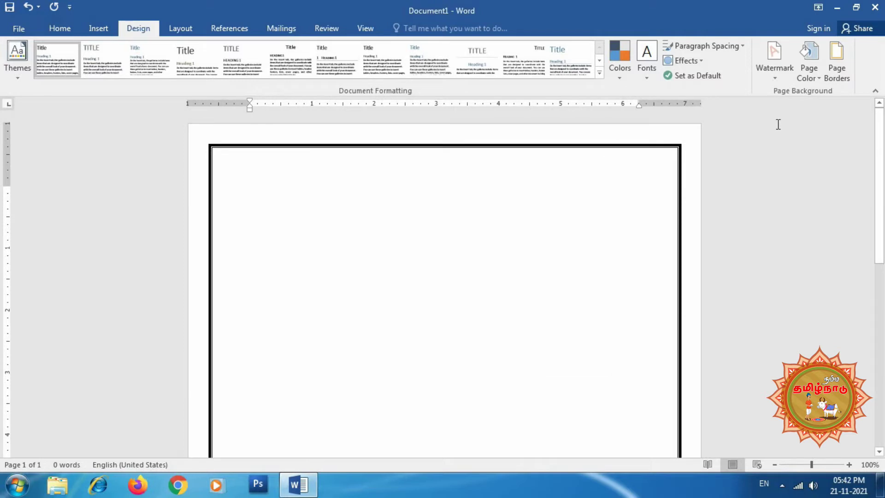
Recolour the 3 pt box page border gold from Standard Colors
click(832, 69)
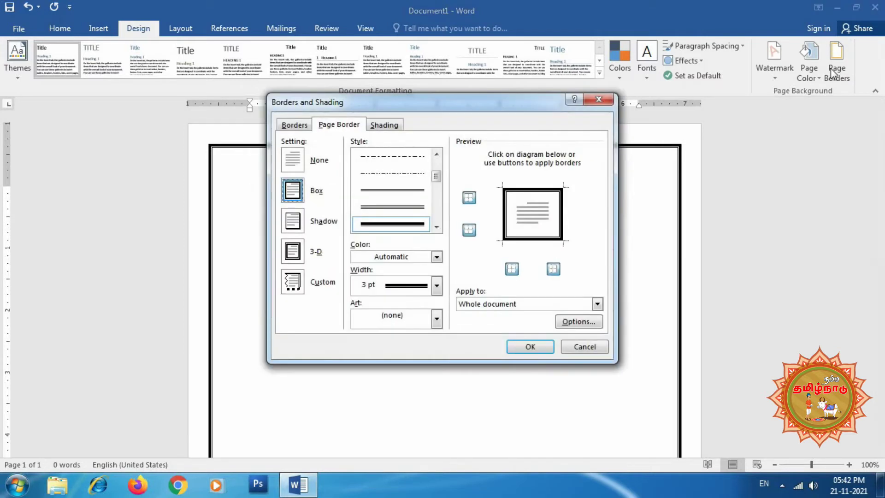
click(413, 256)
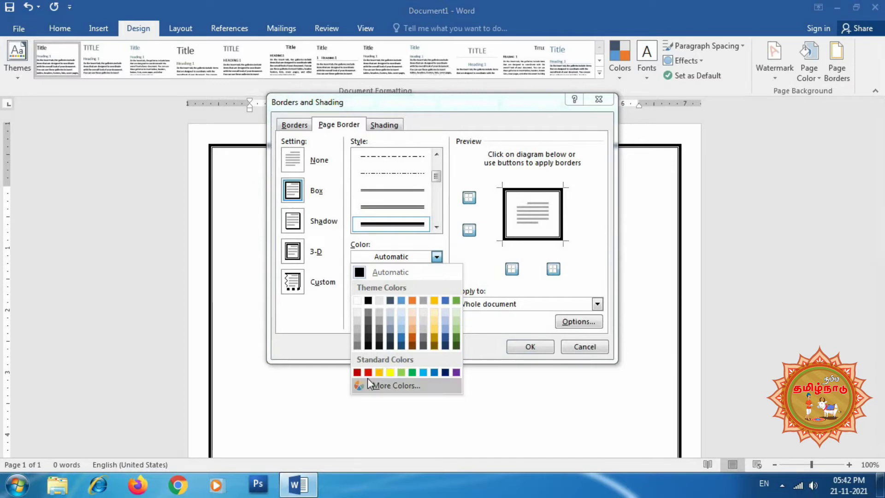
click(379, 372)
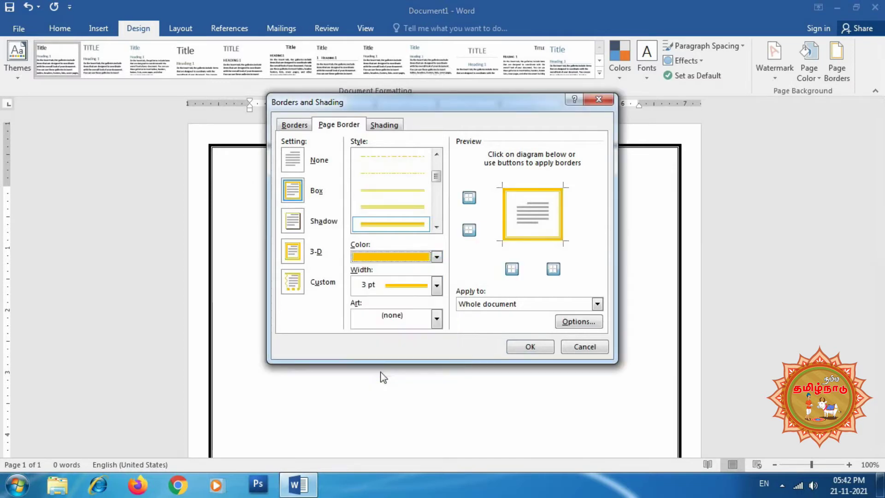
click(531, 347)
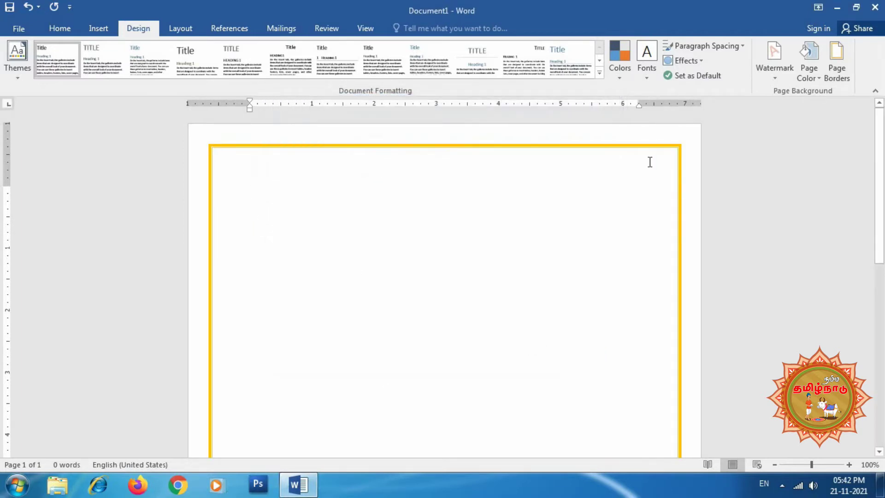
Set the gold page border's width to 6 pt
click(844, 64)
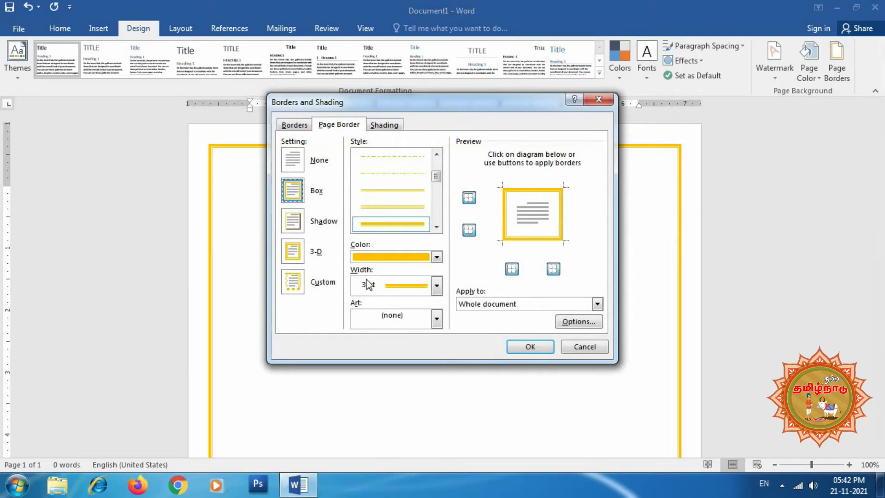
click(380, 289)
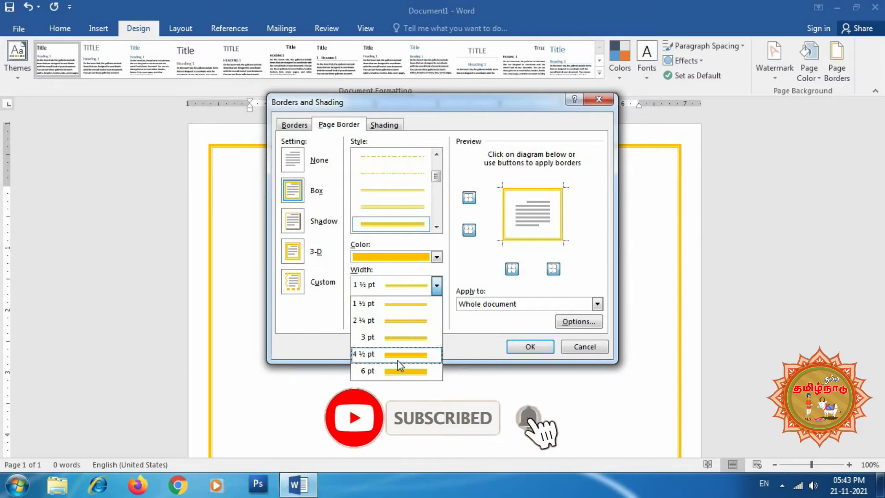
click(389, 372)
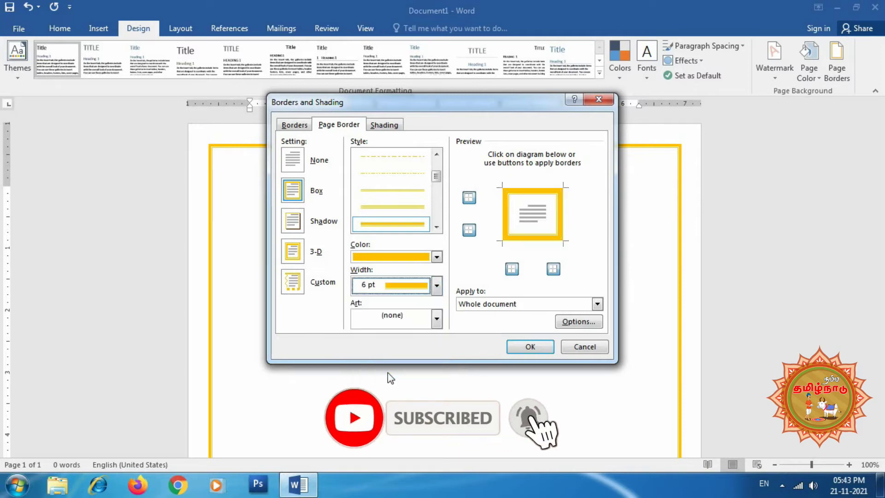
click(516, 346)
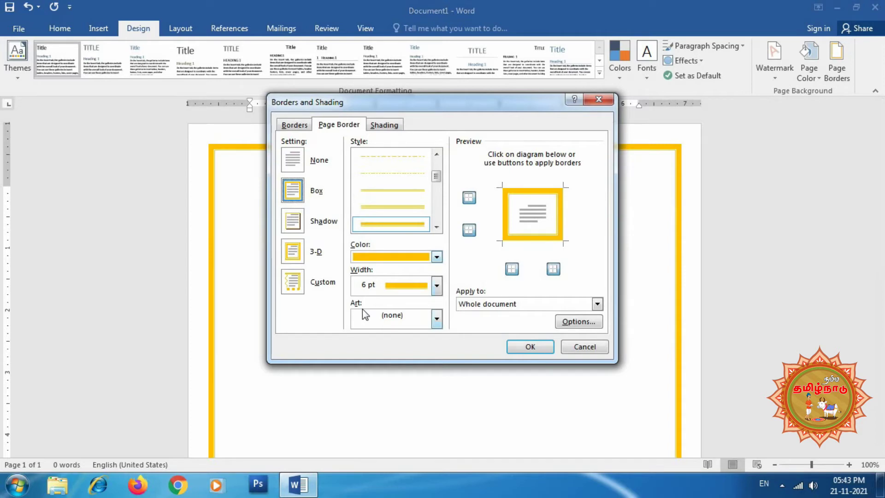
Replace the gold line with the 31 pt purple butterfly art border
click(422, 320)
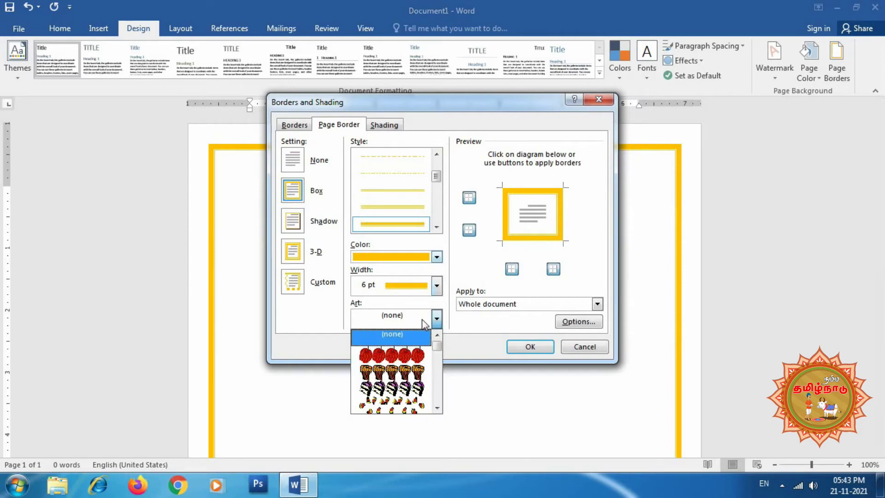
click(438, 408)
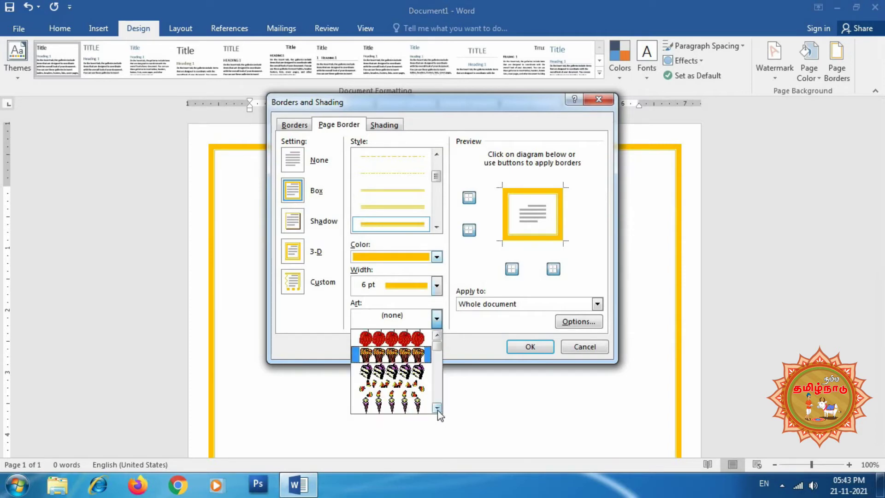
click(438, 407)
click(438, 408)
click(438, 408)
click(438, 408)
drag(438, 410, 438, 410)
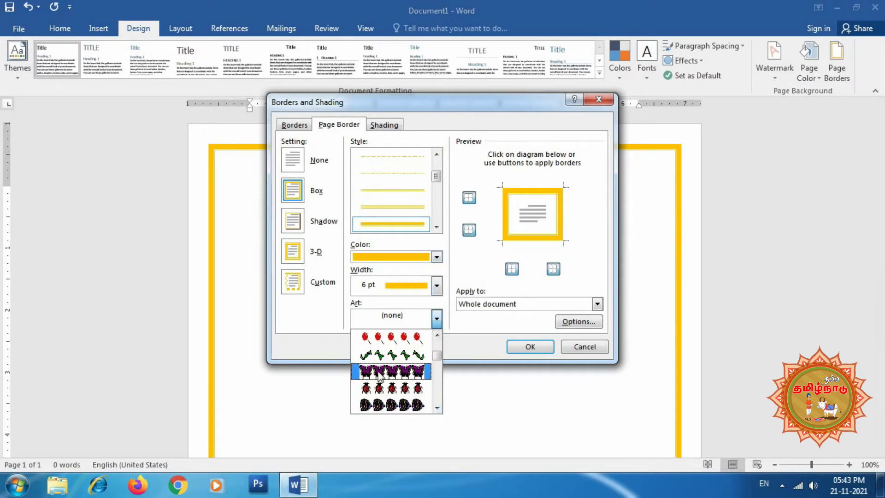
click(400, 376)
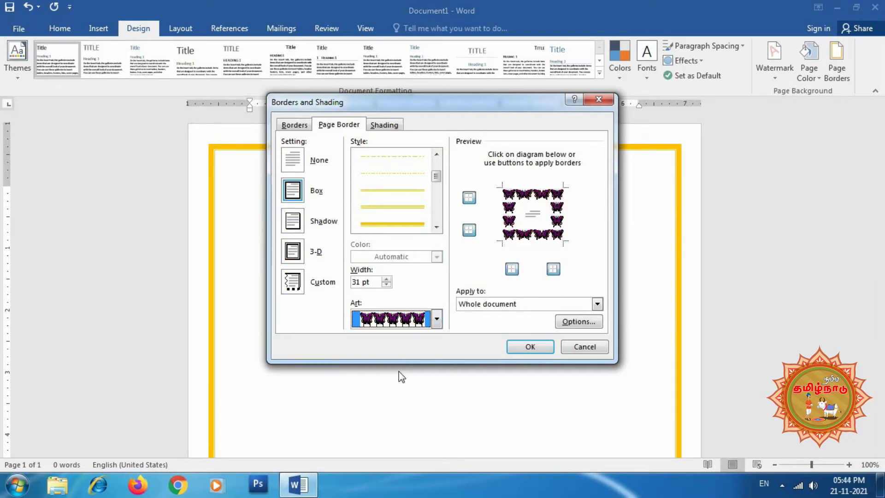
click(530, 347)
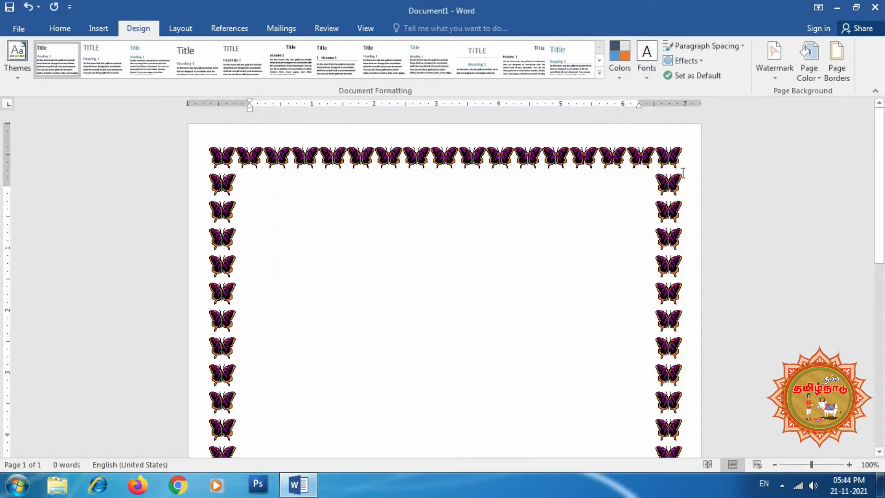
click(840, 67)
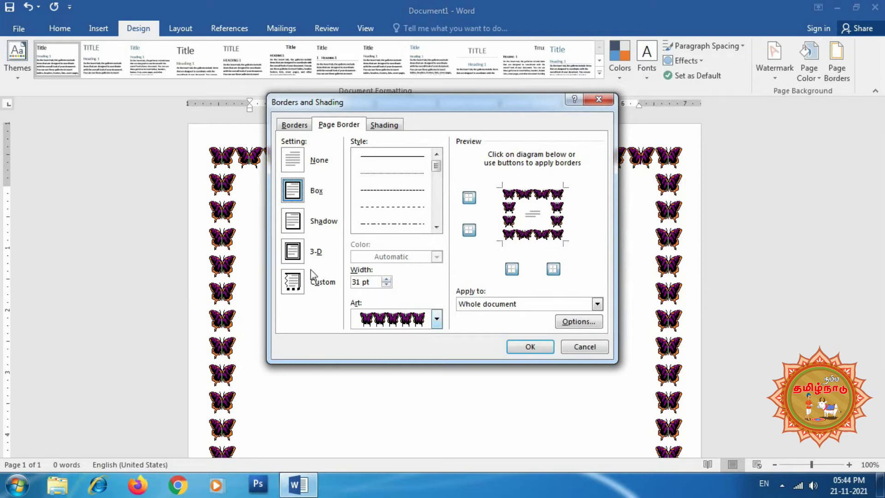
Reduce the butterfly art border width from 31 pt to 24 pt
click(386, 285)
click(387, 285)
click(388, 284)
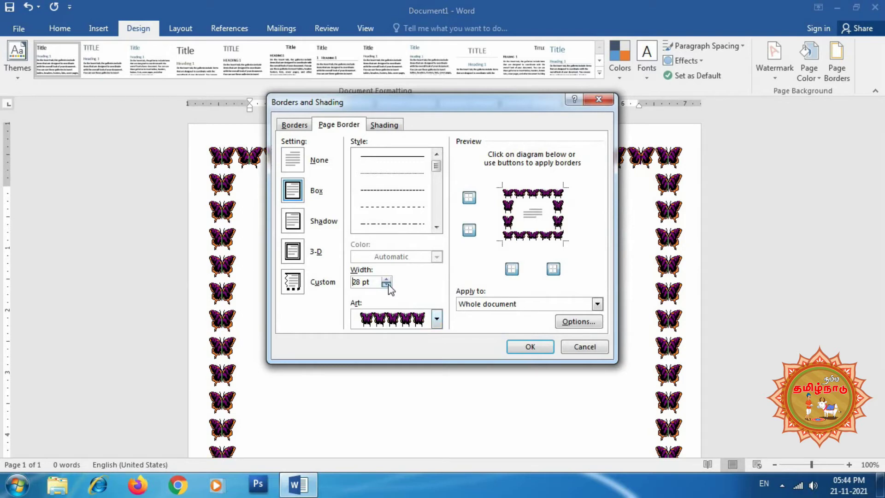
click(386, 284)
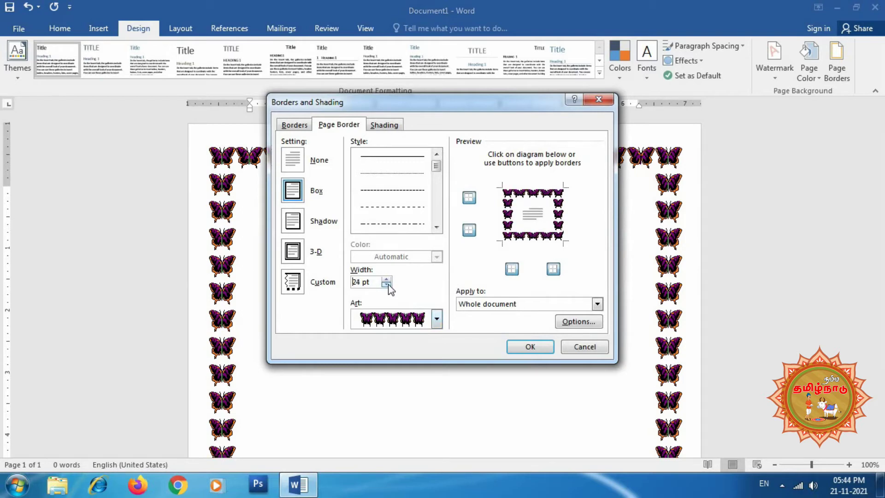
click(529, 347)
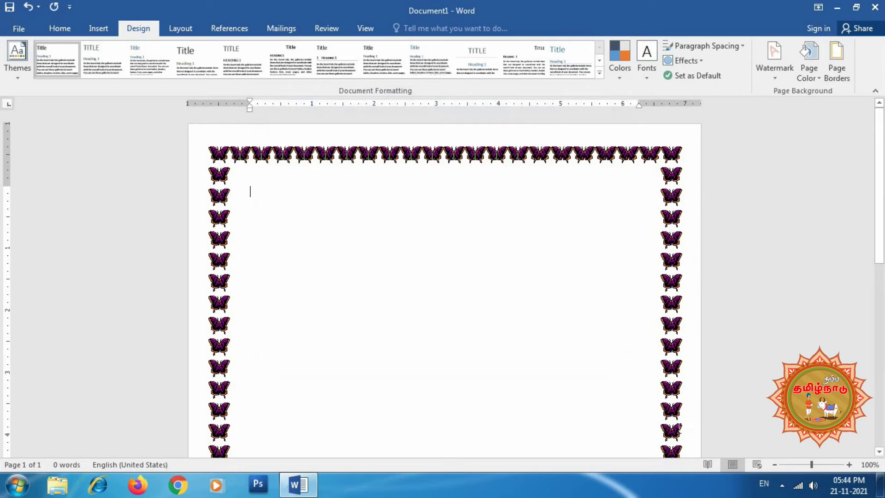
Swap the butterflies for a dotted-line art page border
click(836, 67)
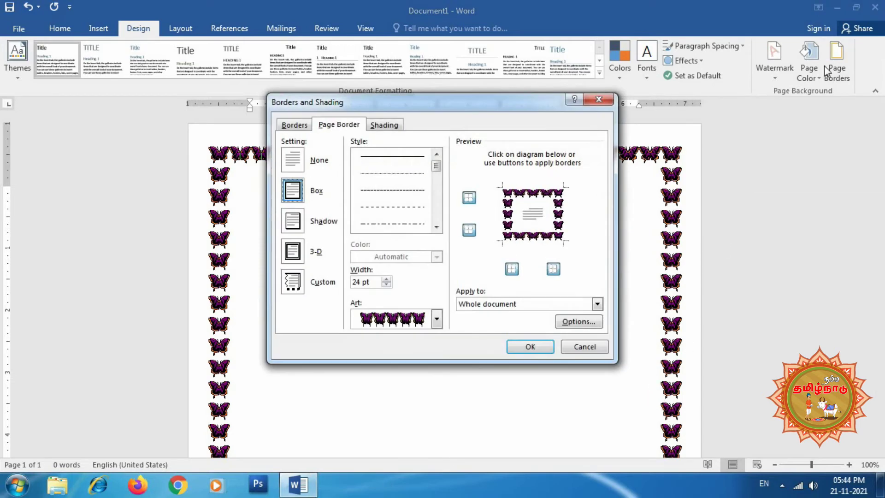
click(422, 322)
click(437, 408)
click(436, 407)
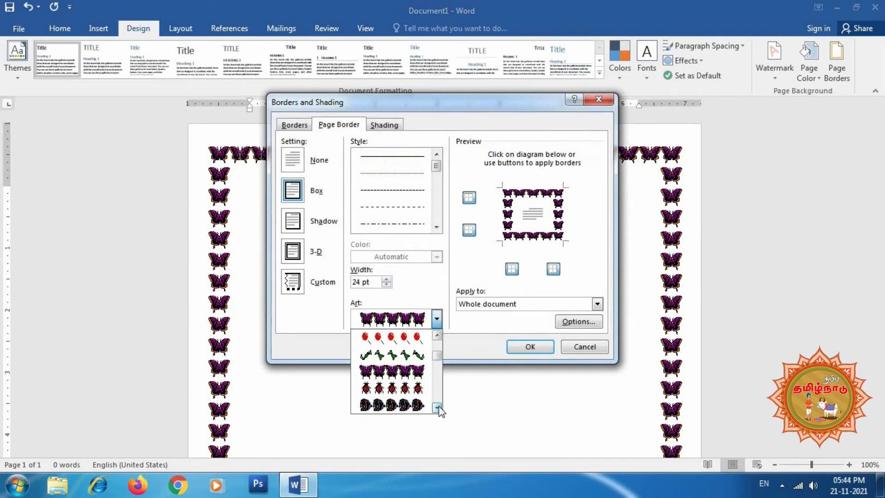
click(437, 407)
scroll(428, 392, down, 3)
scroll(428, 392, down, 5)
scroll(426, 392, down, 2)
click(413, 377)
click(529, 346)
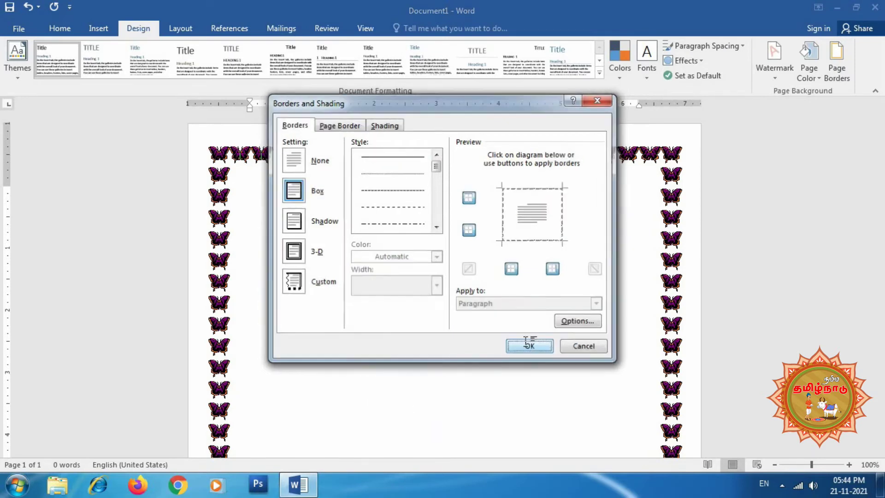
Change the page border art to the navy double-line design at 18 pt
click(837, 73)
click(415, 319)
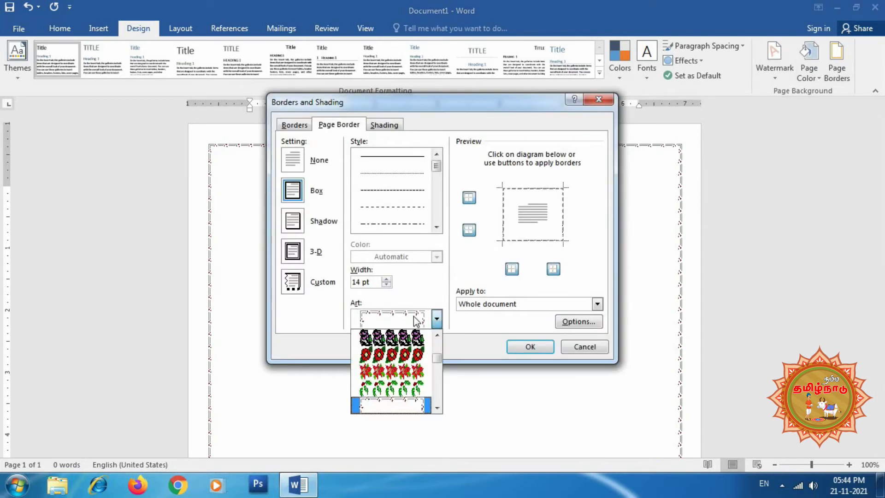
scroll(411, 371, down, 2)
scroll(413, 369, down, 2)
scroll(414, 364, down, 2)
scroll(416, 357, down, 2)
scroll(413, 360, down, 2)
scroll(405, 364, down, 2)
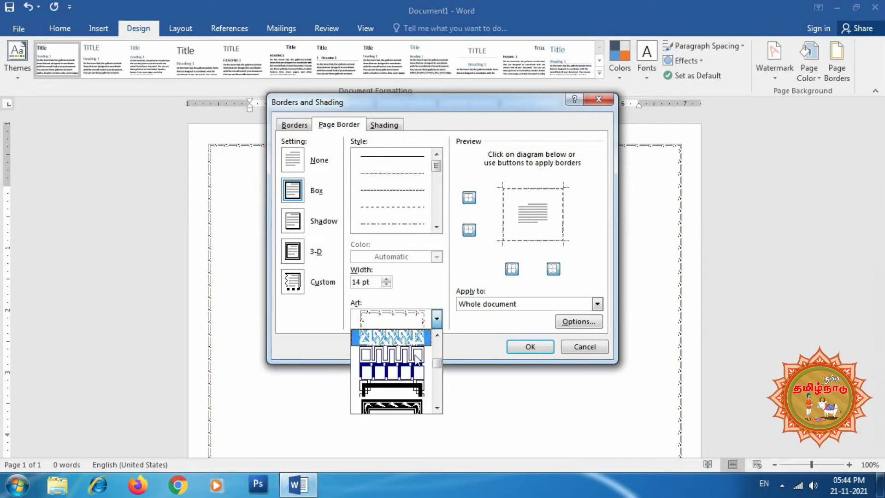
scroll(399, 371, down, 2)
click(390, 371)
click(533, 347)
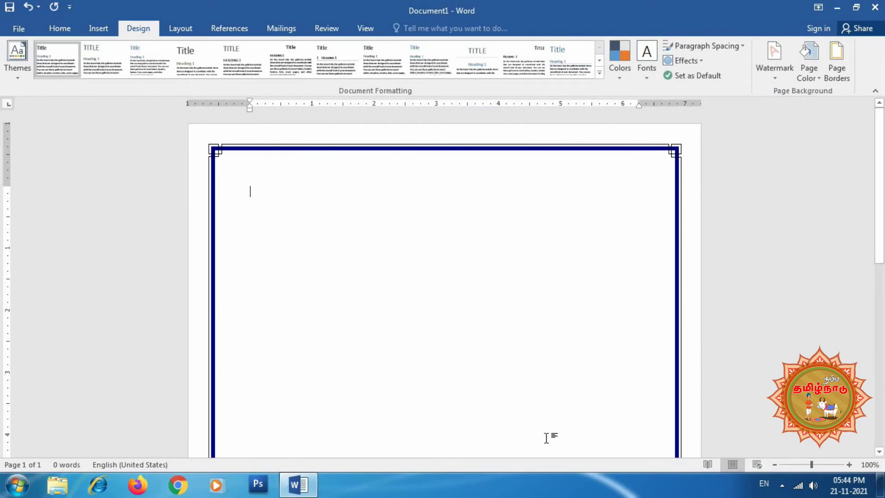
Remove the left and right edges of the navy art page border
click(835, 65)
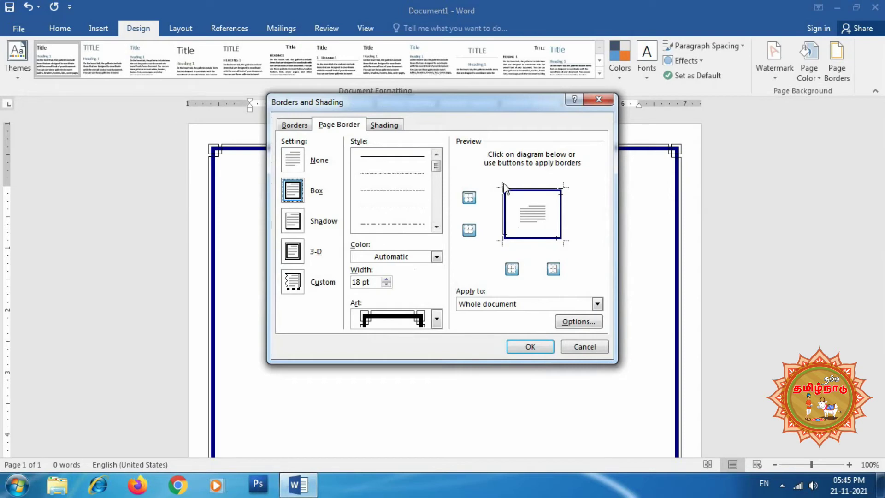
click(504, 216)
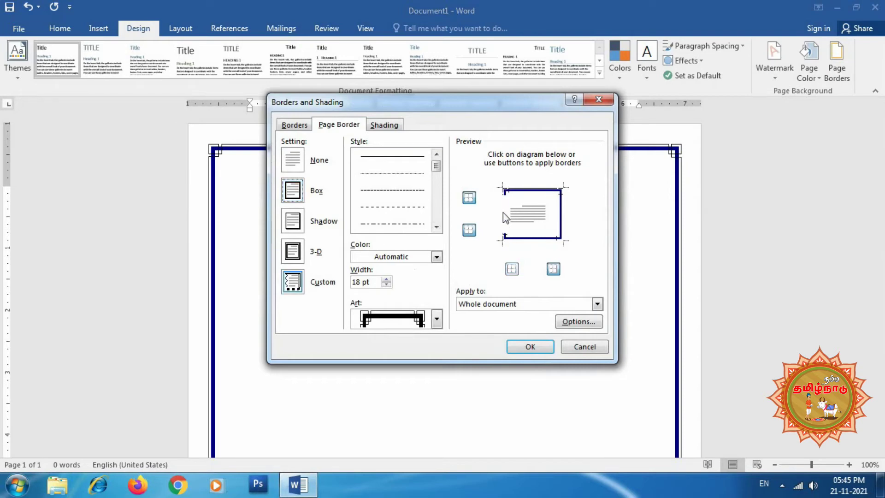
click(561, 212)
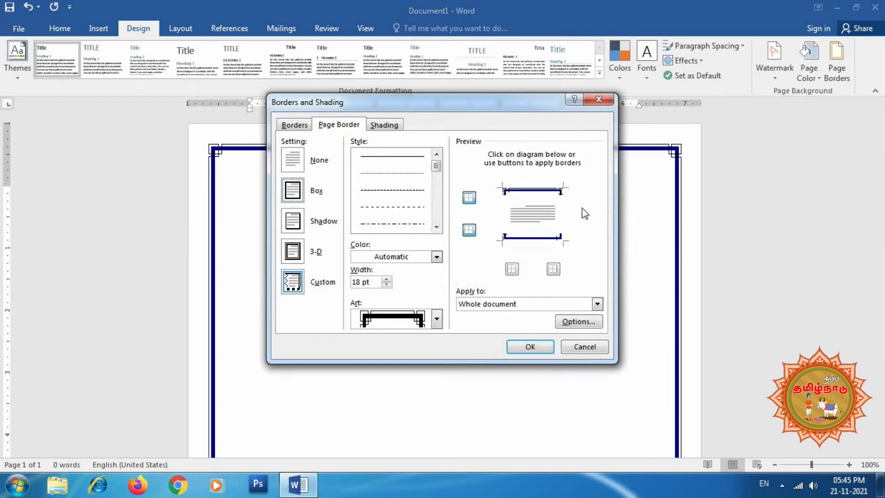
click(530, 348)
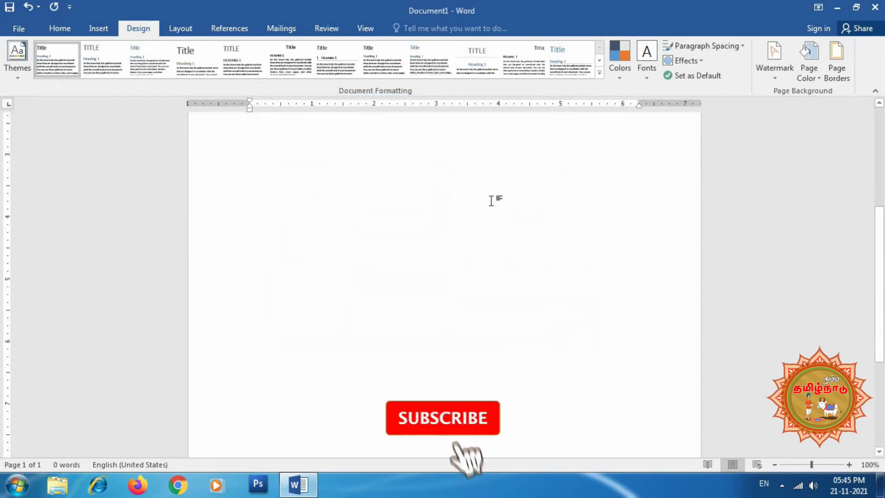
scroll(494, 202, down, 10)
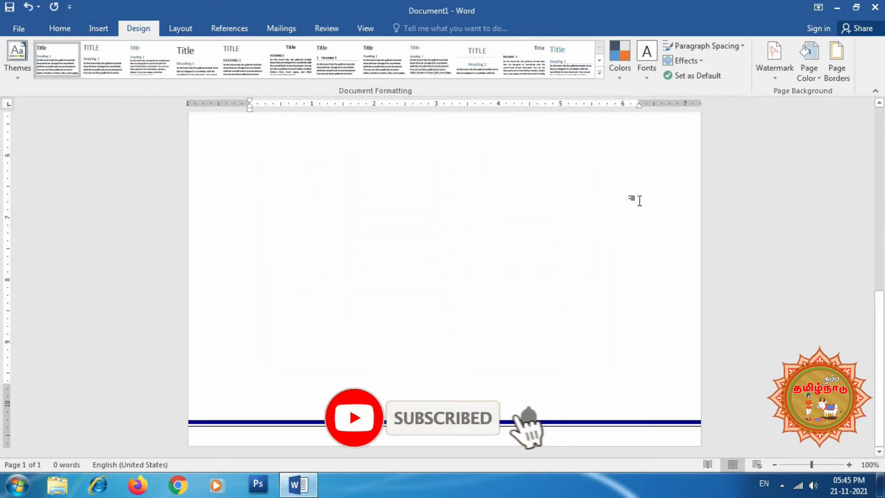
click(833, 60)
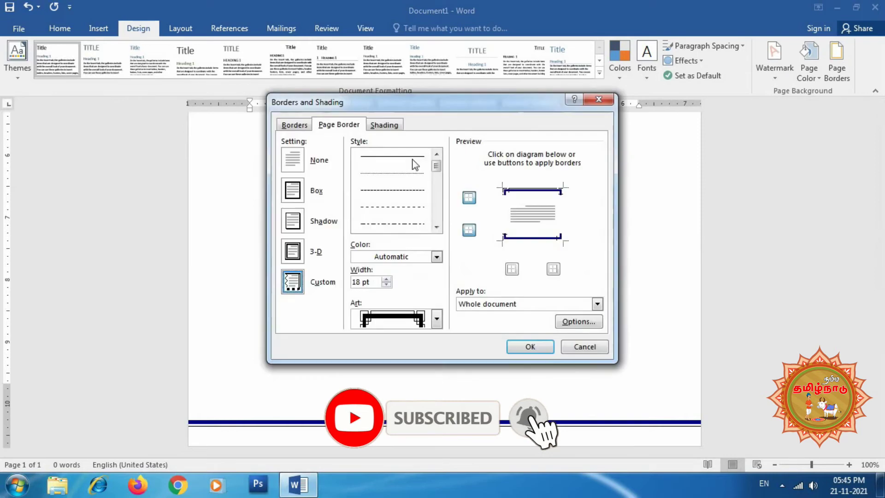
Restore the left and right border edges and remove the top and bottom ones
click(505, 208)
click(565, 212)
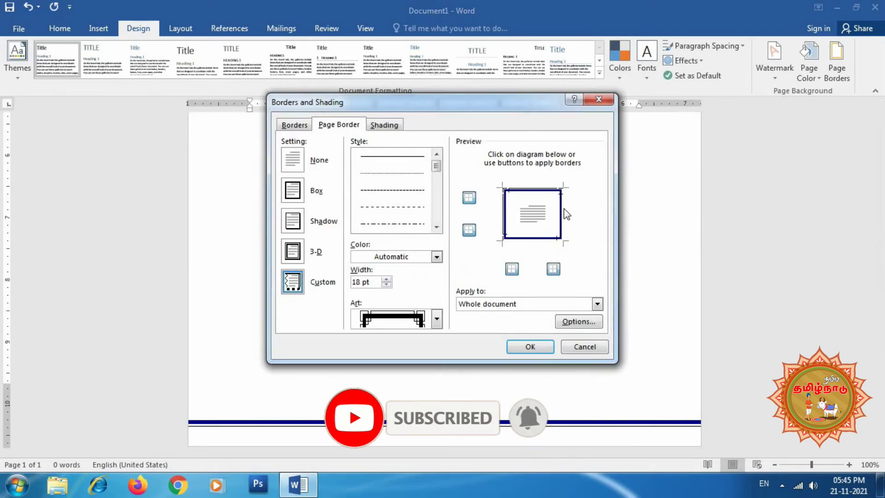
click(548, 190)
click(534, 239)
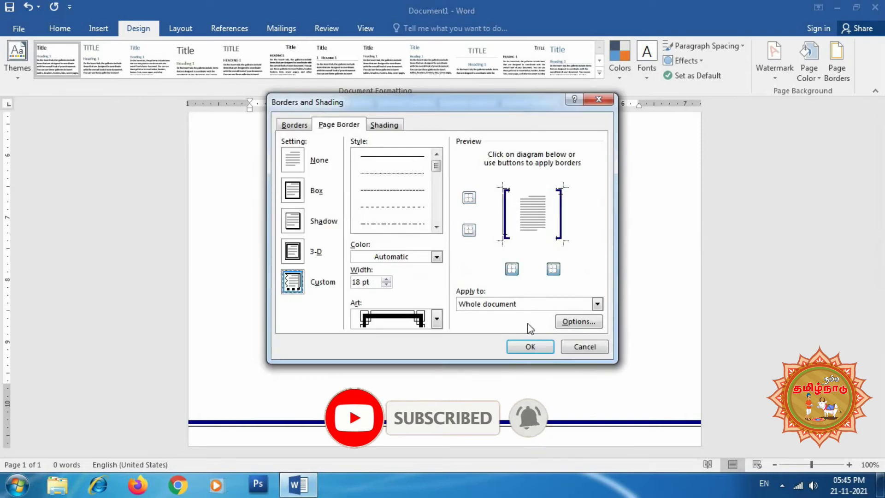
click(529, 348)
scroll(525, 332, down, 4)
scroll(527, 327, down, 4)
scroll(527, 323, down, 3)
scroll(504, 372, up, 4)
scroll(496, 341, up, 3)
scroll(488, 326, up, 3)
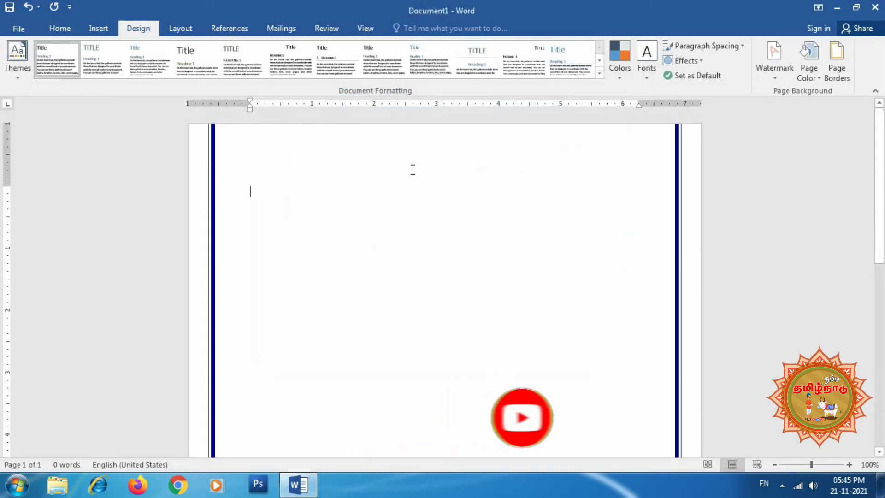
Re-enable the top and bottom sides of the navy border and apply it to 'This section - First page only'
click(842, 67)
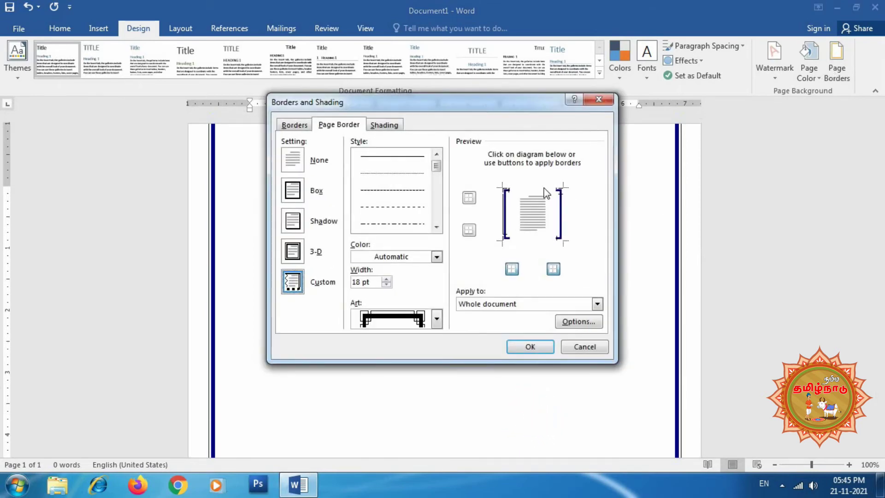
click(544, 190)
click(546, 237)
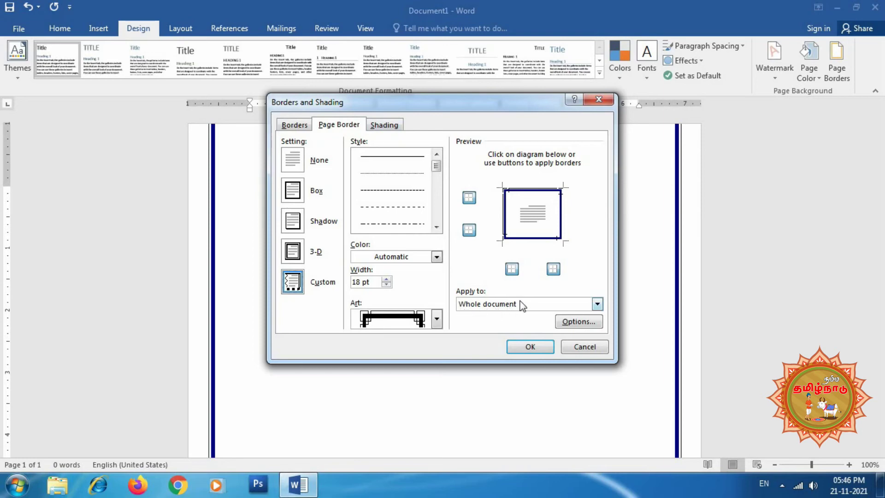
click(504, 305)
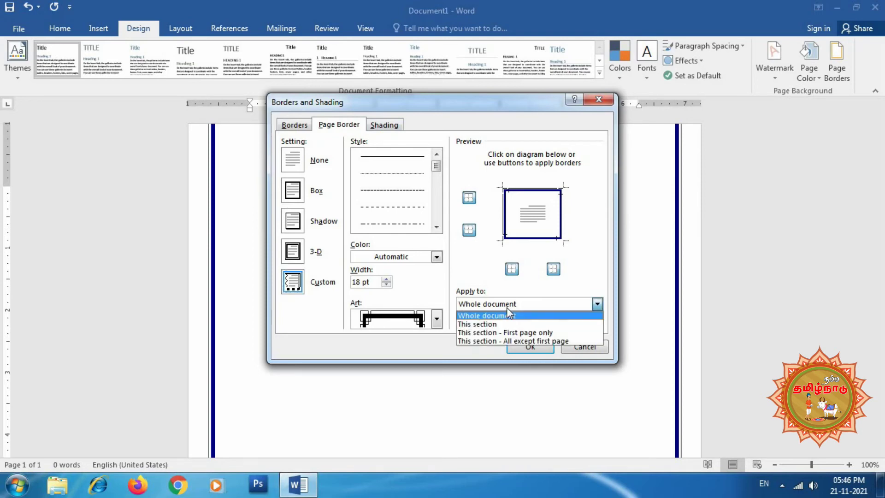
click(515, 333)
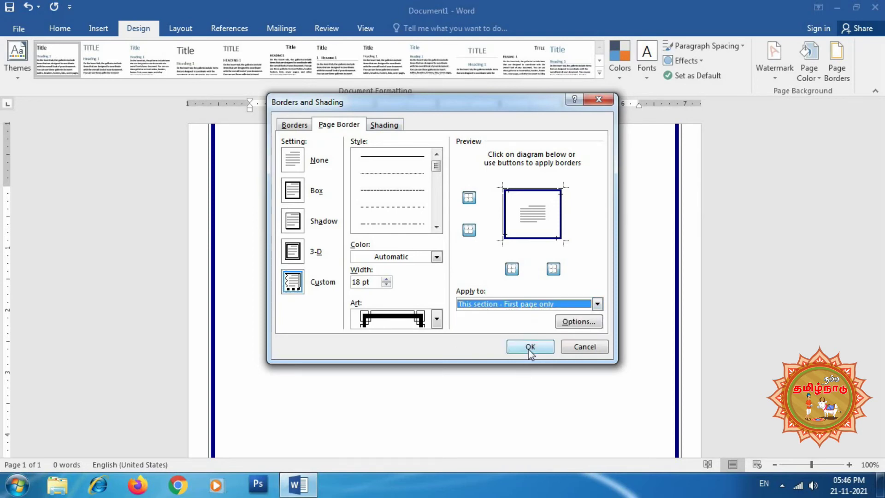
click(529, 346)
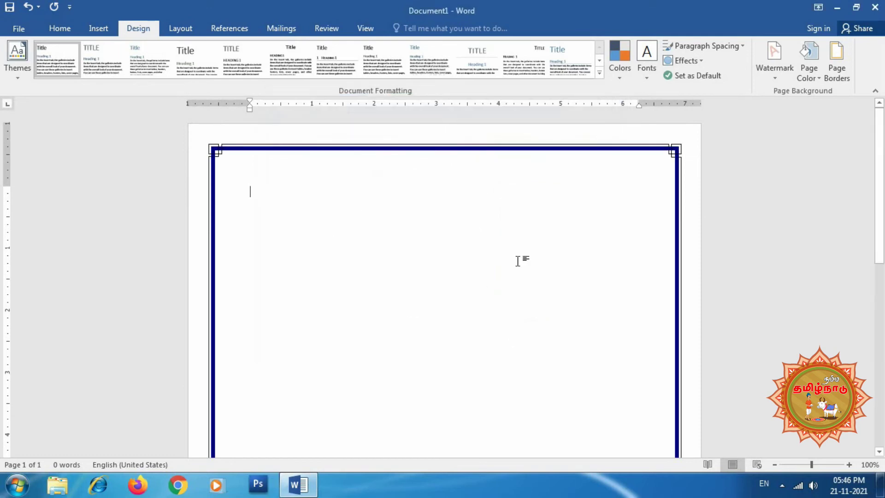
Insert a page break in the first page to create page 2
scroll(515, 261, down, 5)
scroll(513, 261, up, 5)
click(513, 261)
key(ctrl+Return)
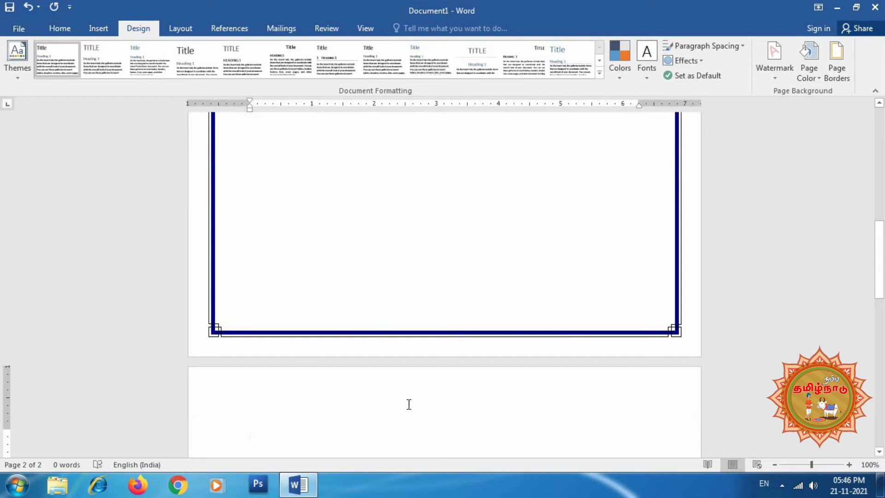
Apply the navy page border to 'This section - All except first page'
click(838, 64)
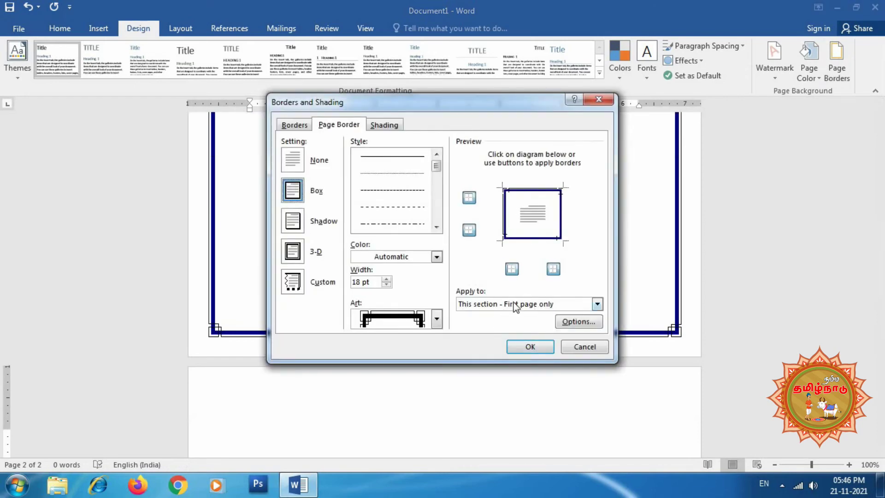
click(561, 305)
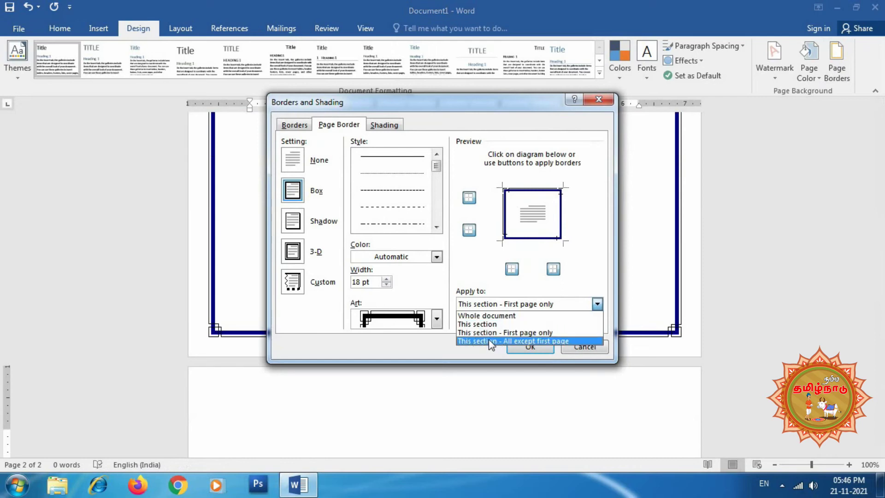
click(549, 342)
click(525, 347)
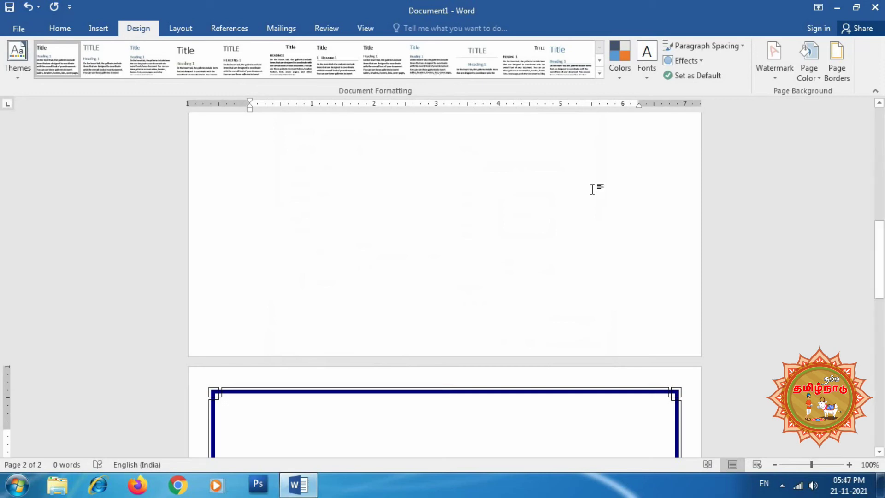
In the page border settings, change the Apply to scope to 'This section'
click(837, 72)
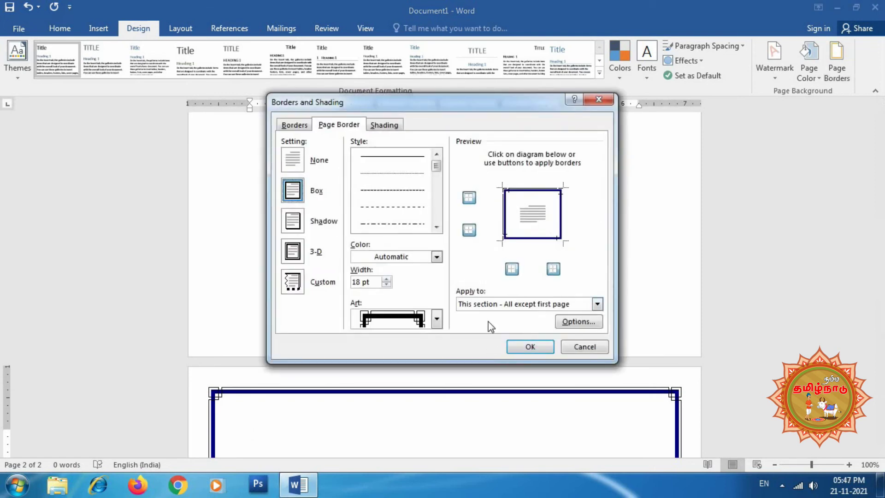
click(503, 305)
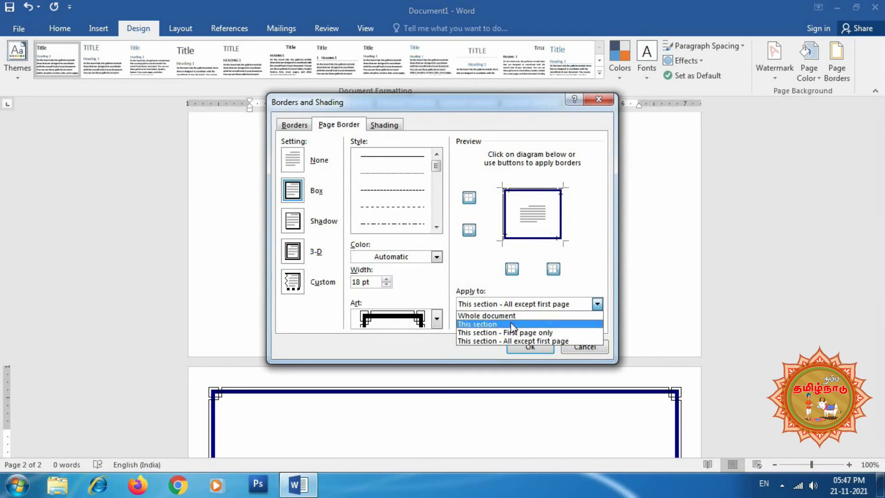
click(502, 324)
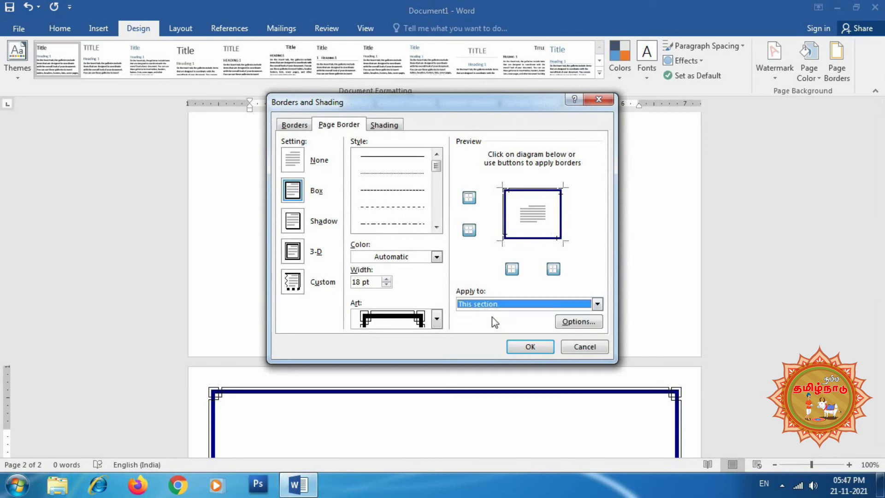
click(564, 323)
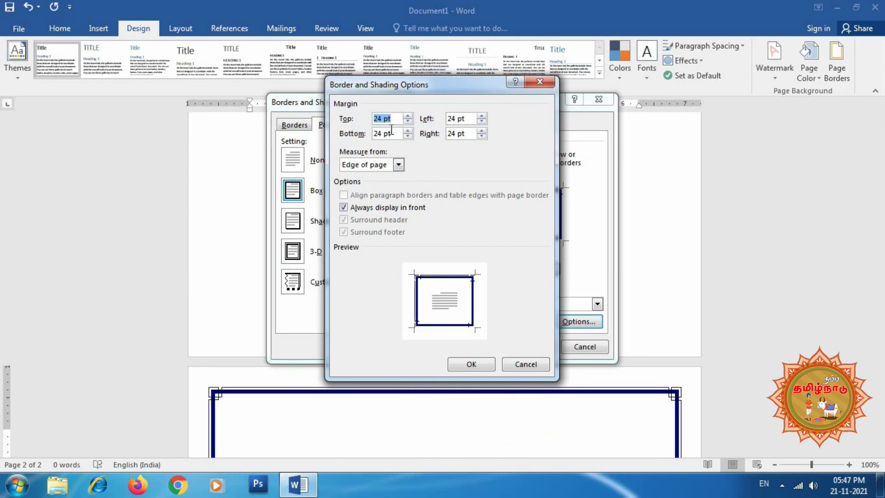
text(3)
text(6)
click(467, 117)
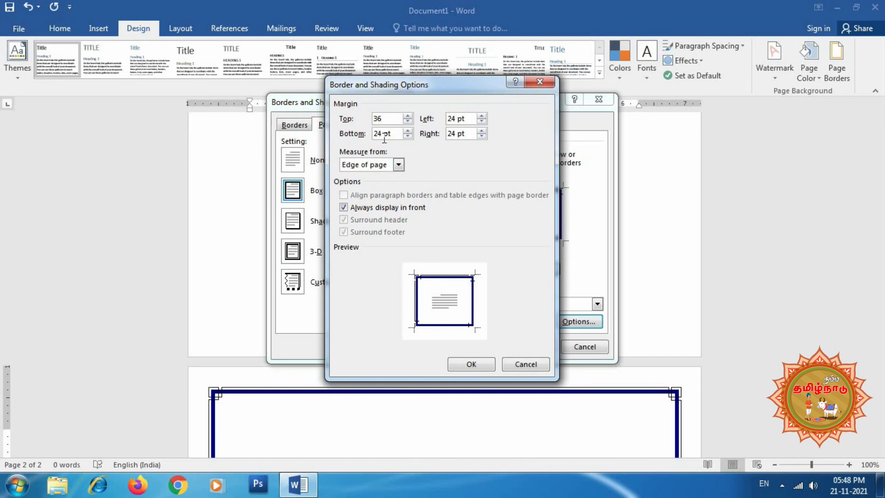
click(340, 120)
text(24)
click(469, 362)
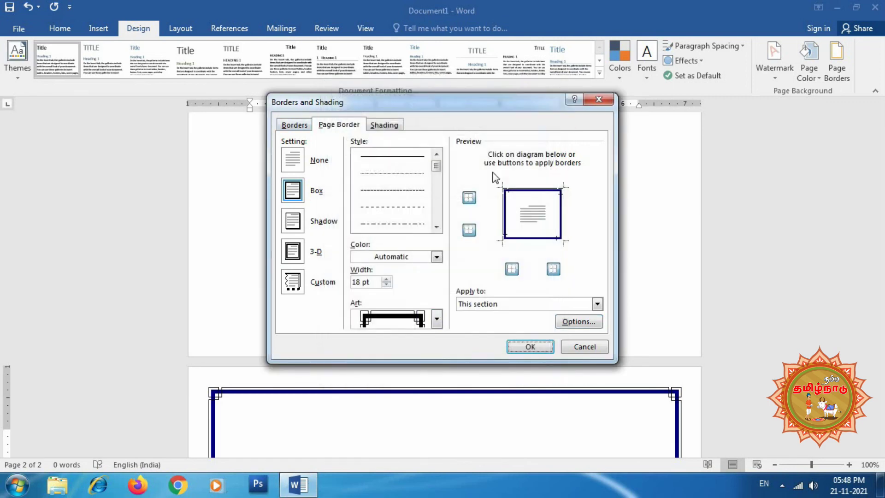